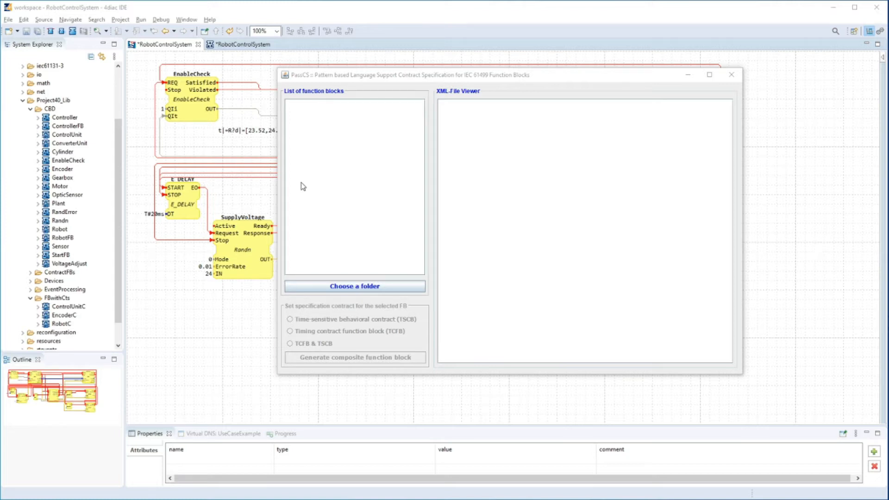
Delete the FBwithCts folder from Project40_Lib
click(111, 105)
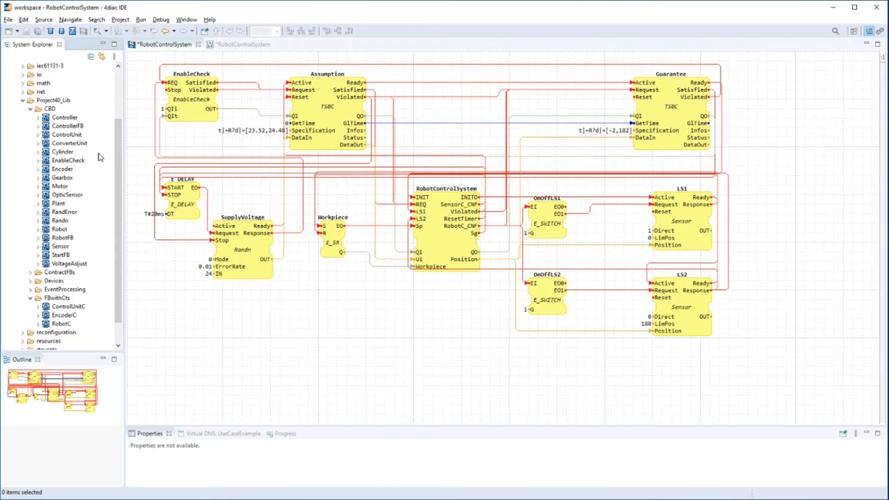
click(53, 100)
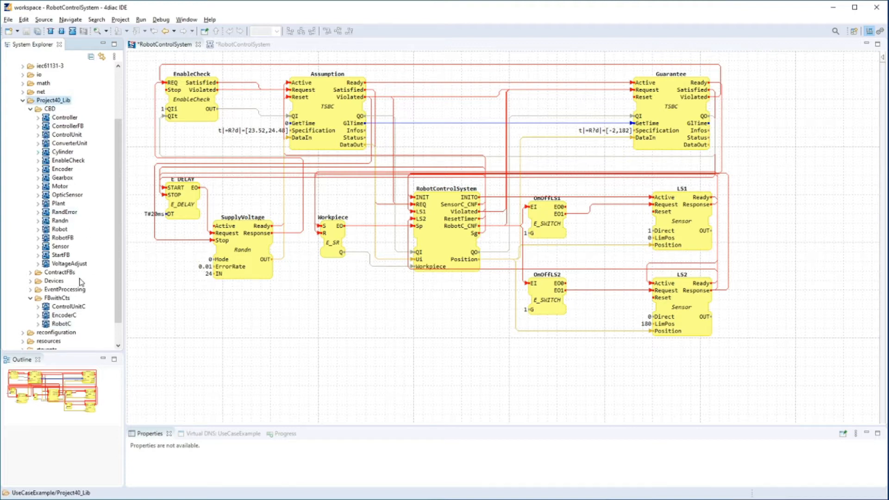
click(61, 298)
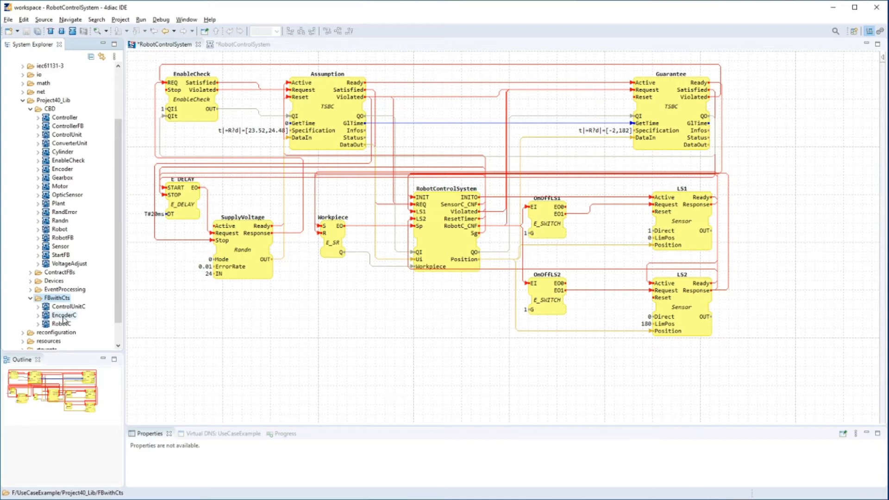
right_click(72, 307)
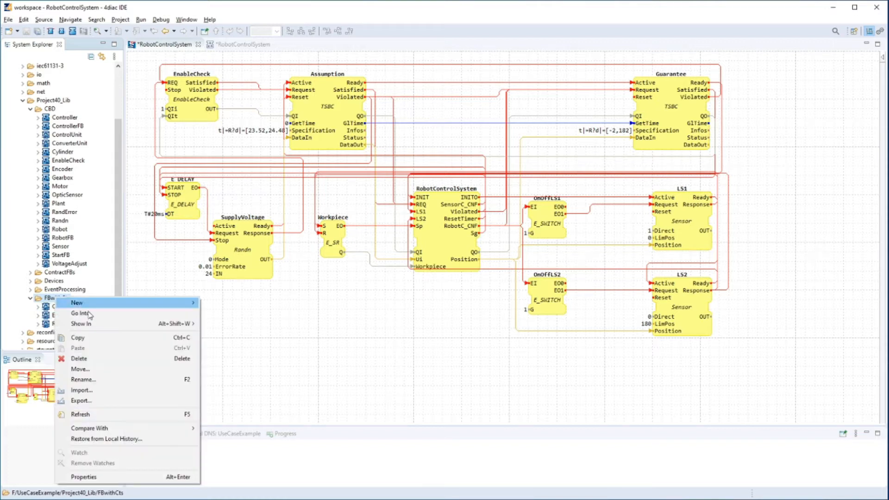
click(103, 357)
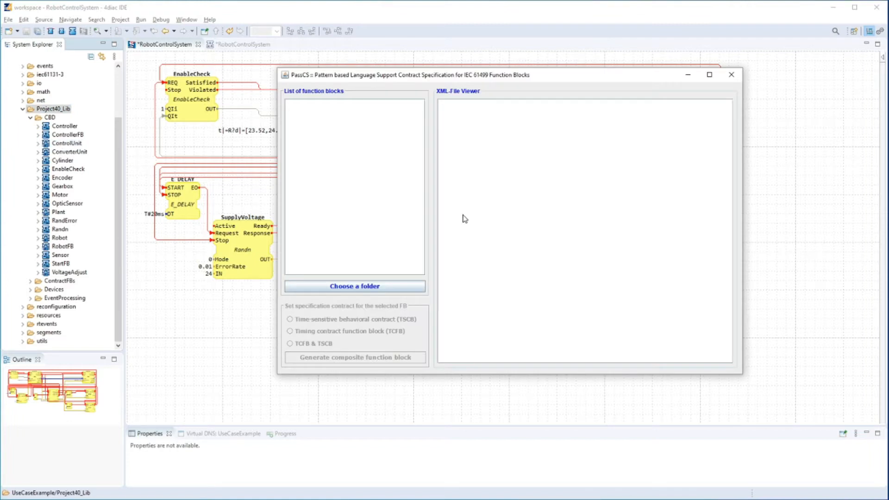
Load the folder of behavior function blocks into PassCS
click(371, 287)
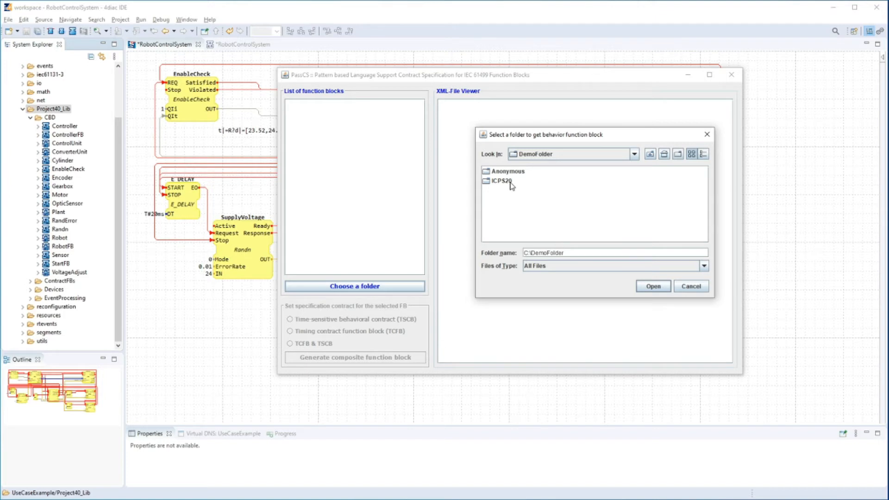
click(654, 287)
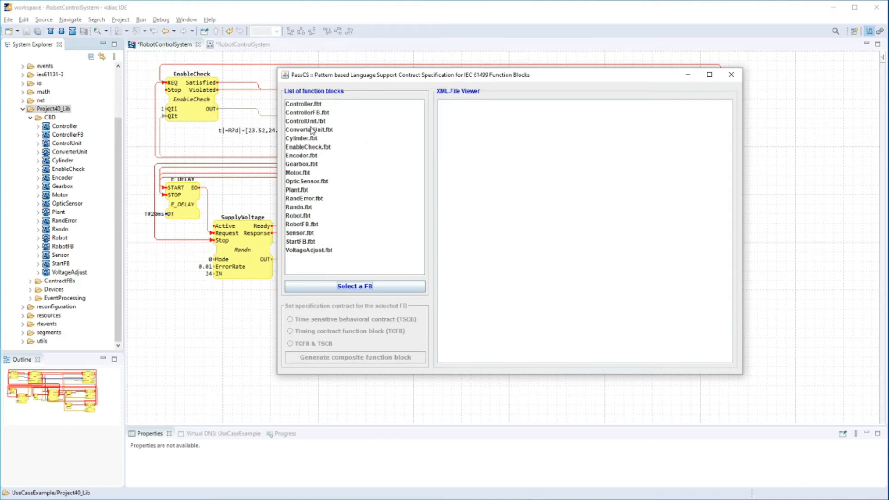
Browse the listed function blocks and examine the XML of Controller.fbt and RandError.fbt
click(326, 106)
key(Down)
key(Down)
key(Down)
key(Down)
key(Down)
key(Down)
key(Down)
key(Down)
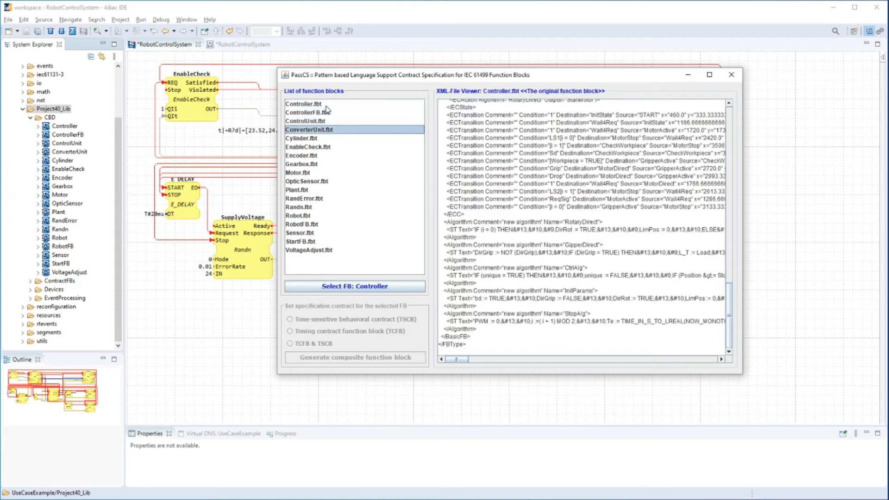
key(Down)
key(Down)
key(Down)
key(Down)
key(Down)
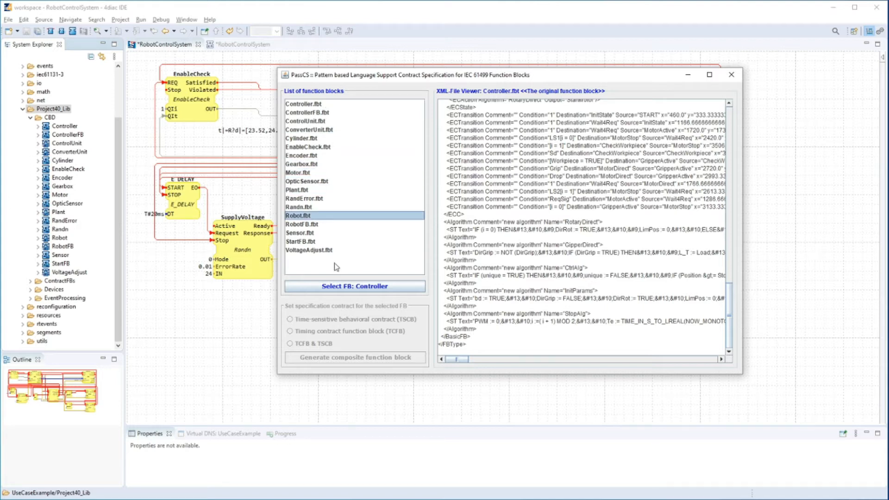
click(333, 191)
click(329, 199)
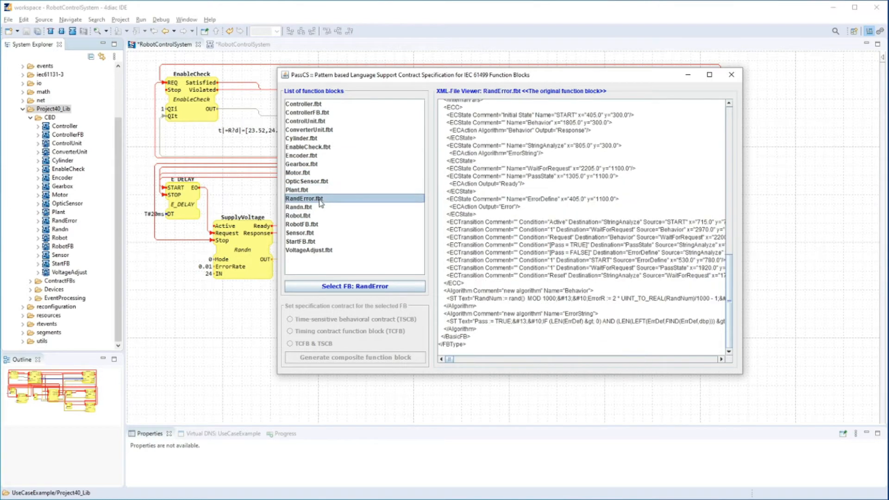
Review the XML of Robot.fbt and select Robot as the function block for the contract
click(306, 209)
click(306, 216)
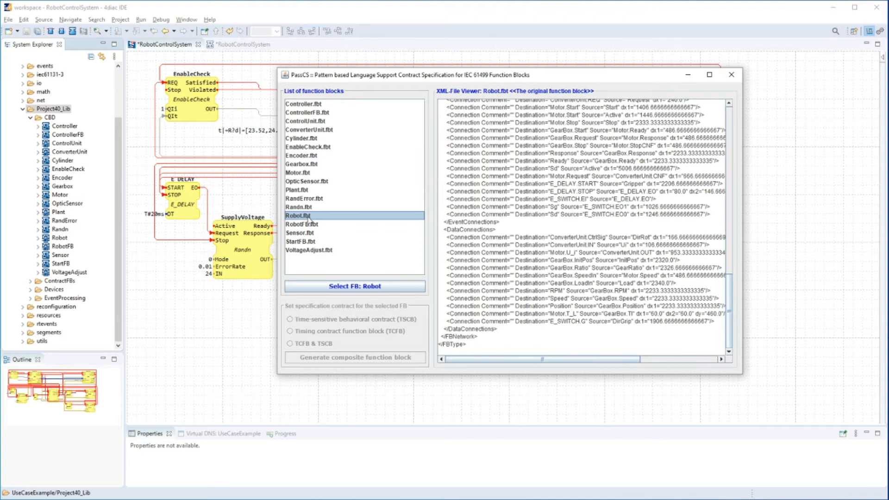
scroll(551, 276, up, 10)
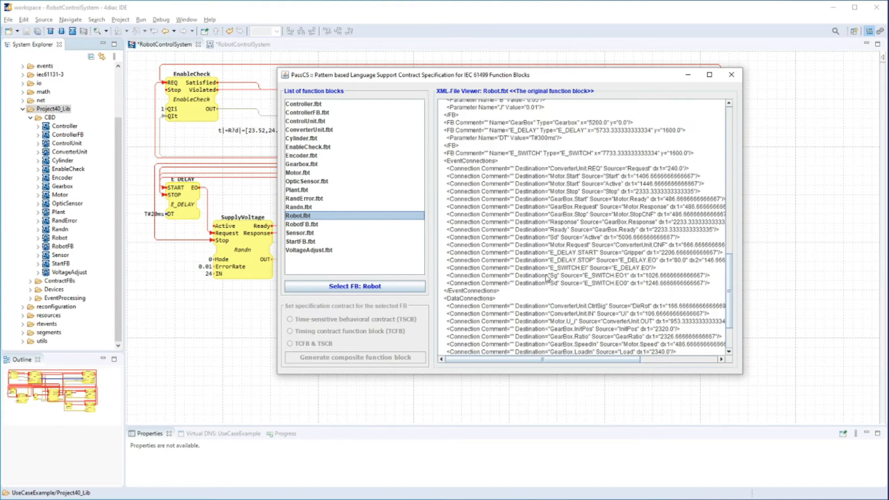
scroll(555, 262, up, 10)
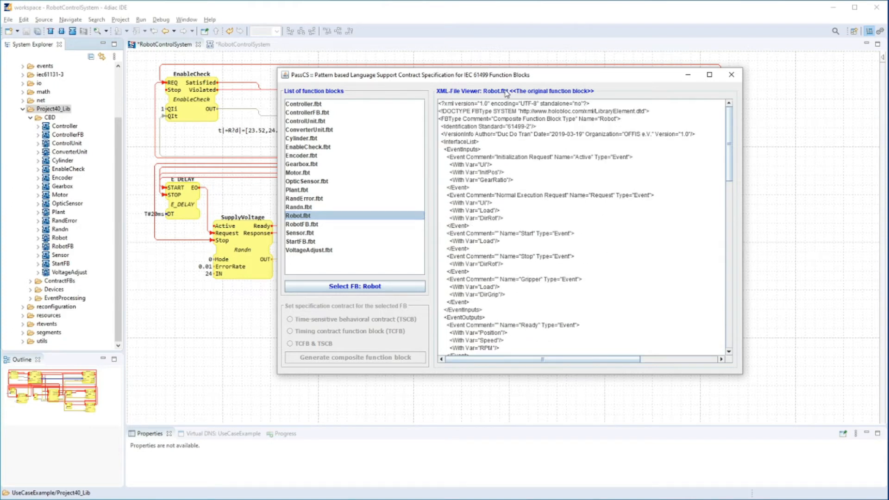
click(394, 287)
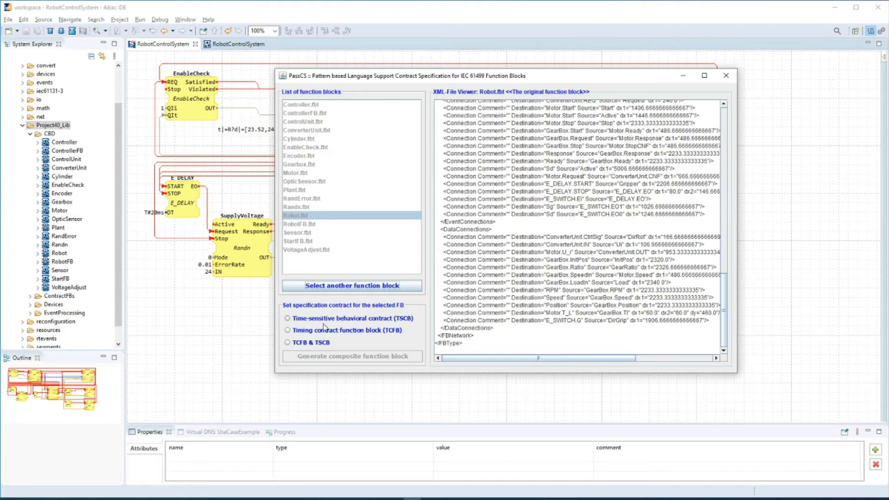
Choose the time-sensitive behavioral contract (TSCB) for Robot and enable timed assertions for both assumption and guarantee
click(288, 319)
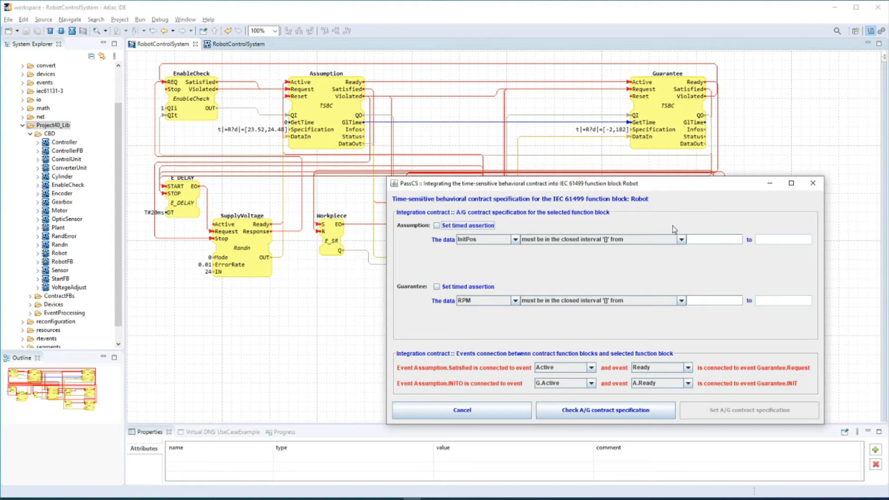
click(436, 225)
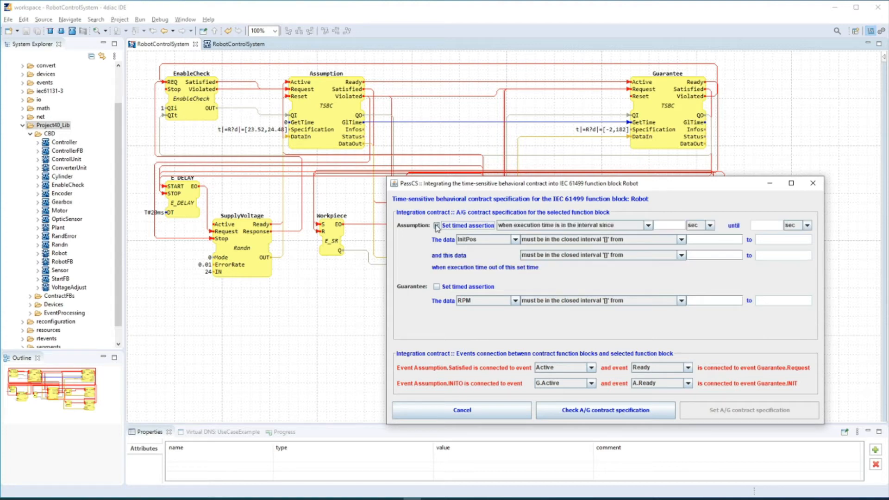
click(436, 286)
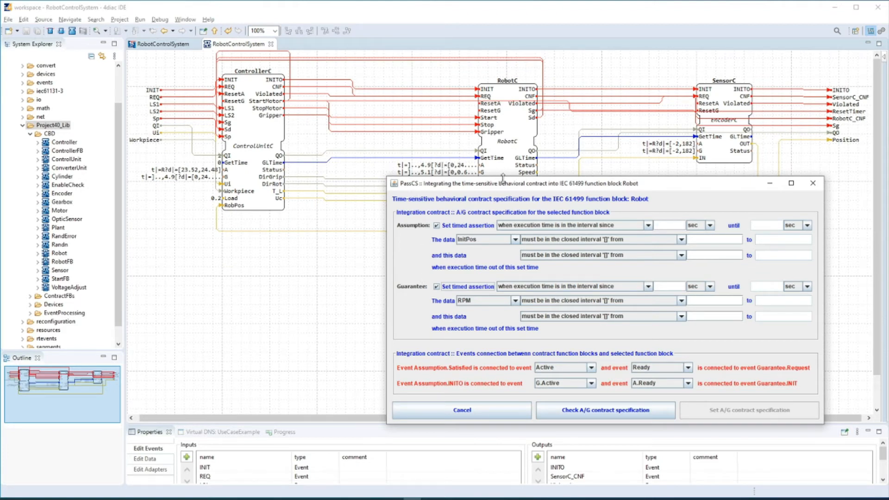
Set the assumption's timed assertion to an execution time in the interval before 4900 msec
click(578, 227)
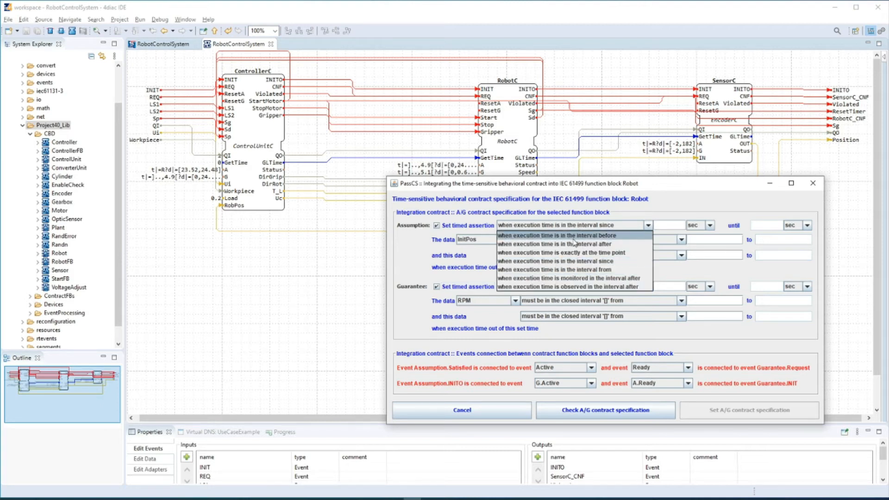
click(590, 237)
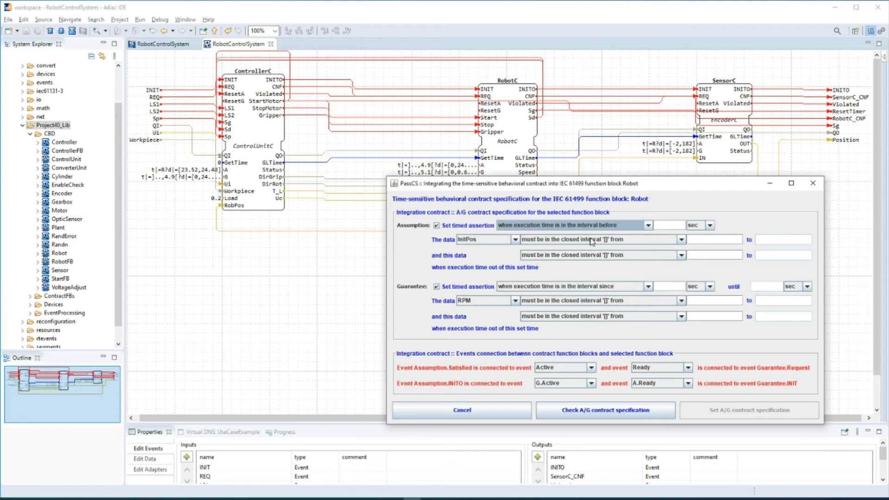
click(673, 225)
text(4.9)
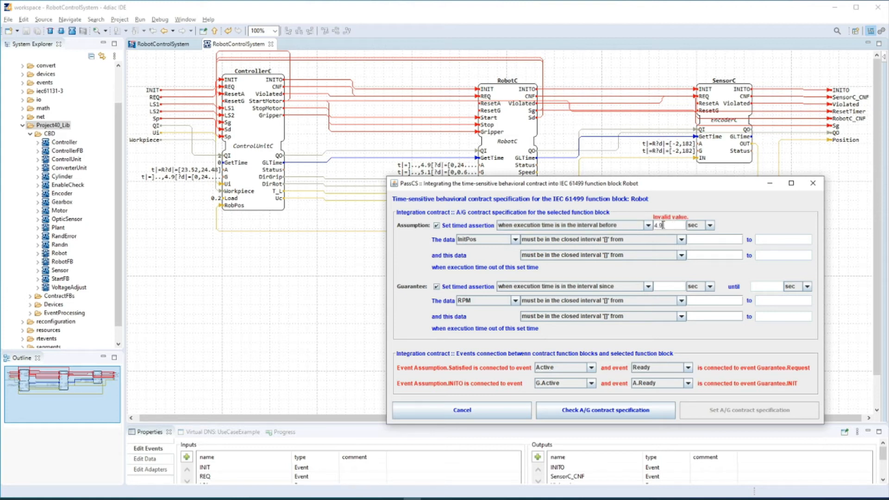
click(710, 226)
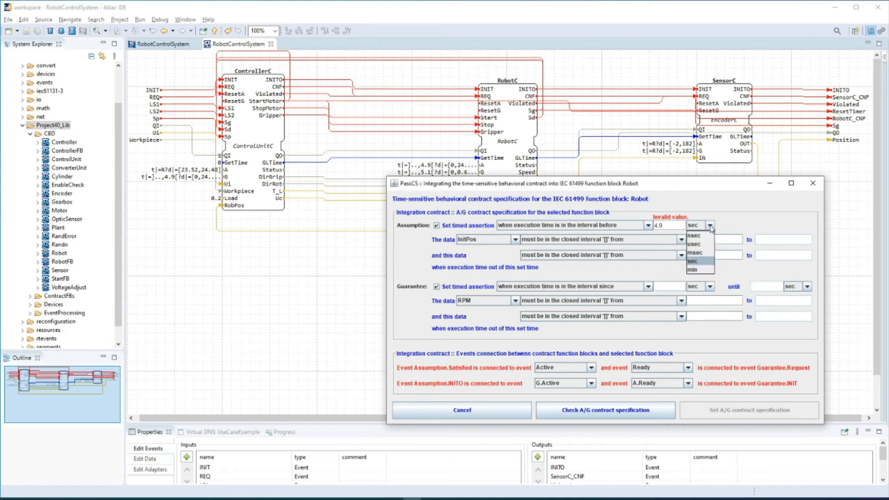
click(694, 252)
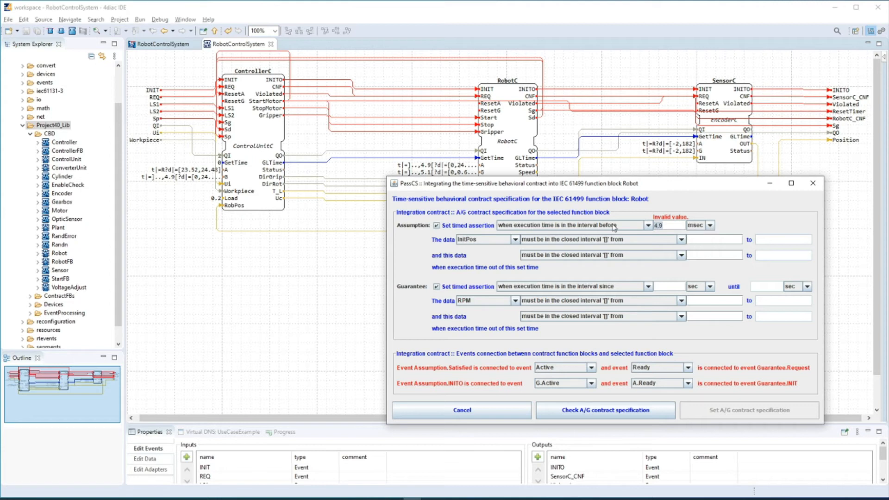
text(900)
Constrain the assumption data Ui to the closed interval 0 to 24.48, and 0 to 12.24 outside the set time
click(472, 240)
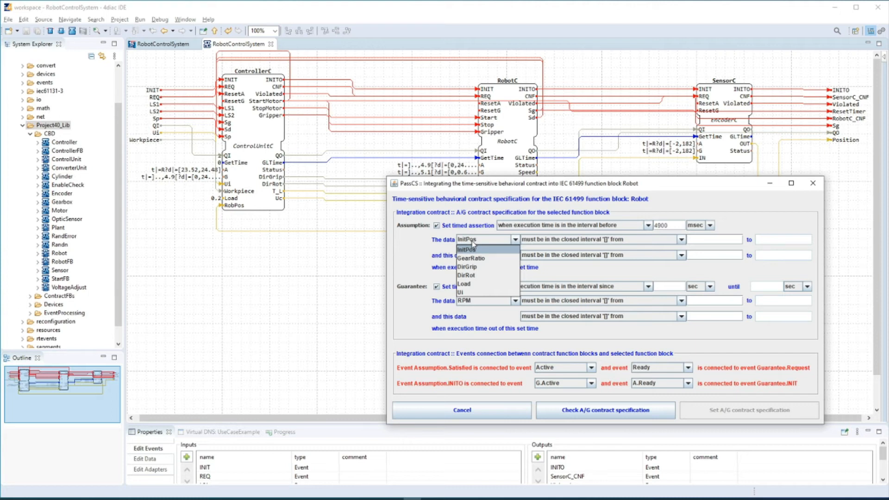
click(476, 292)
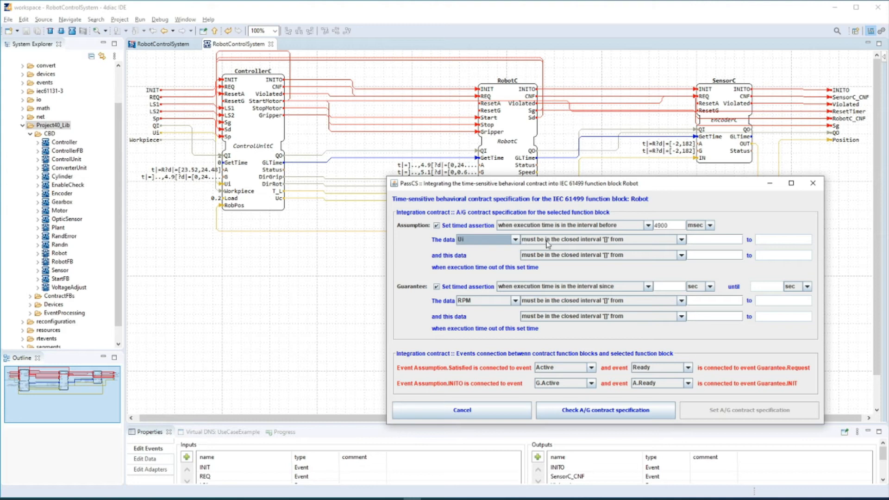
click(709, 240)
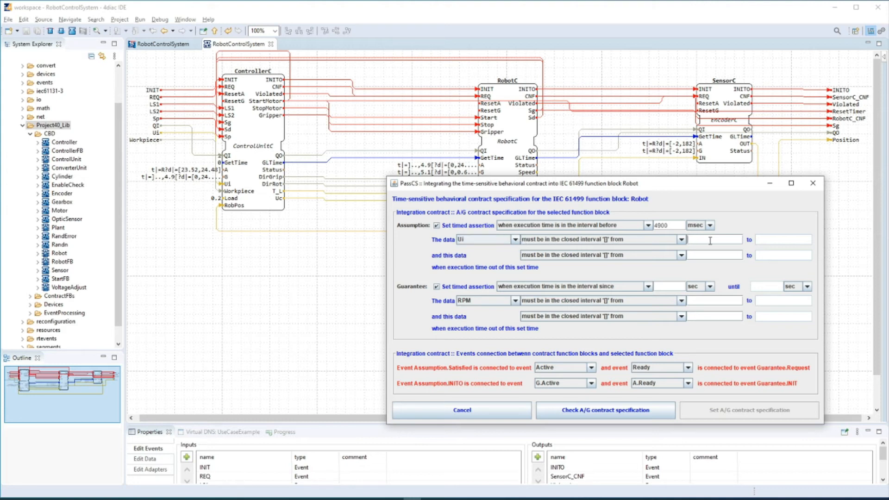
text(0)
text(24.48)
click(715, 257)
text(0)
key(Tab)
text(12.24)
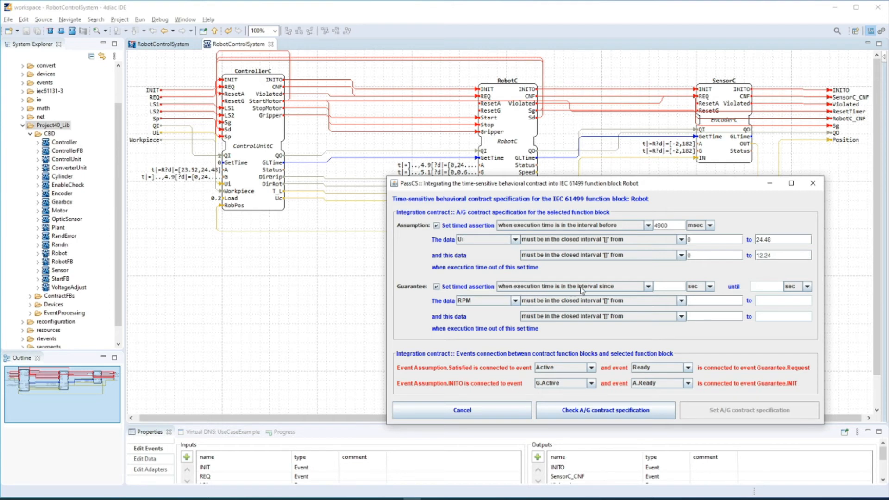
Set the guarantee's timed assertion to an execution time in the interval before 5 sec
click(626, 288)
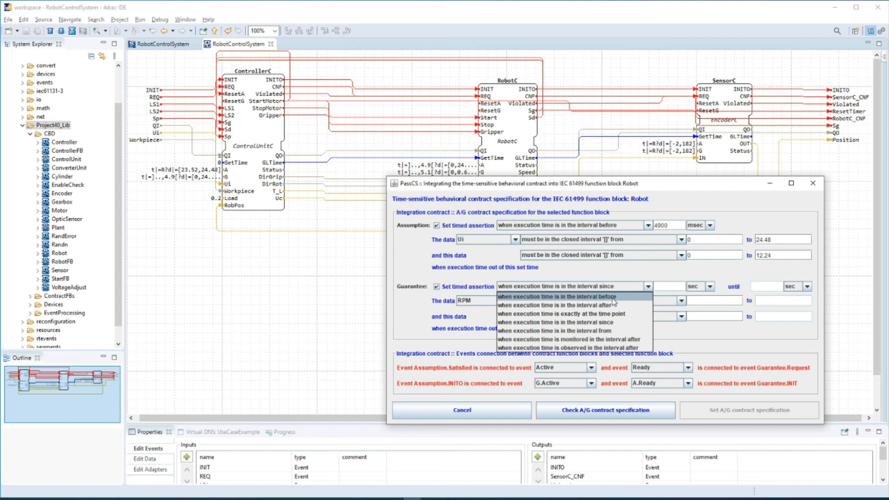
click(624, 296)
click(660, 285)
text(5)
Constrain the guarantee data Speed to the closed interval 0 to 0.6, and 0 to 0.3 outside the set time
click(484, 300)
click(481, 326)
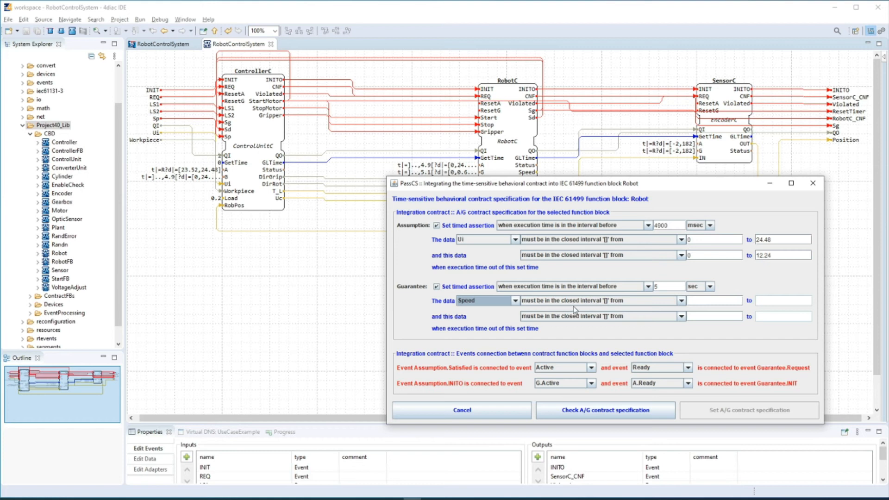
click(702, 301)
text(0)
key(Tab)
text(0.6)
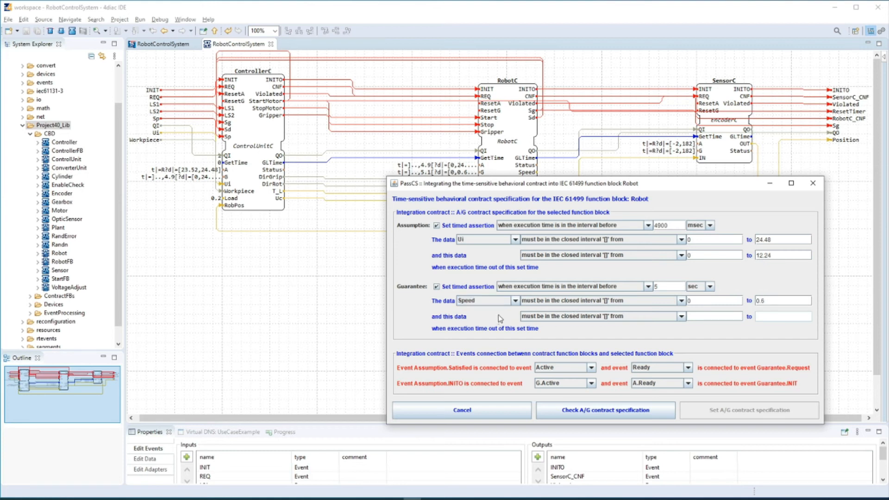
click(708, 317)
text(0)
click(779, 315)
text(0.3)
Connect Assumption.Satisfied to Request, Response to Guarantee.Request, Assumption.INITO to Active, and Ready to Guarantee.INIT
click(564, 367)
click(569, 380)
click(670, 368)
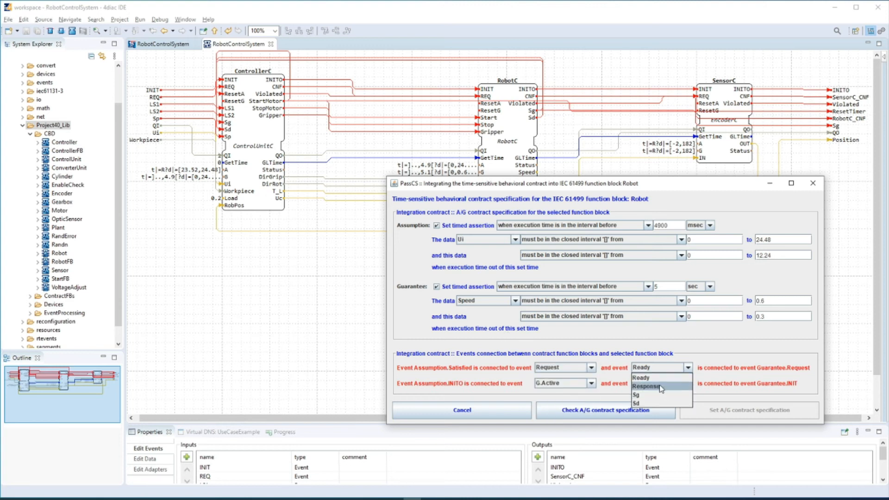
click(660, 386)
click(575, 384)
click(559, 402)
click(665, 387)
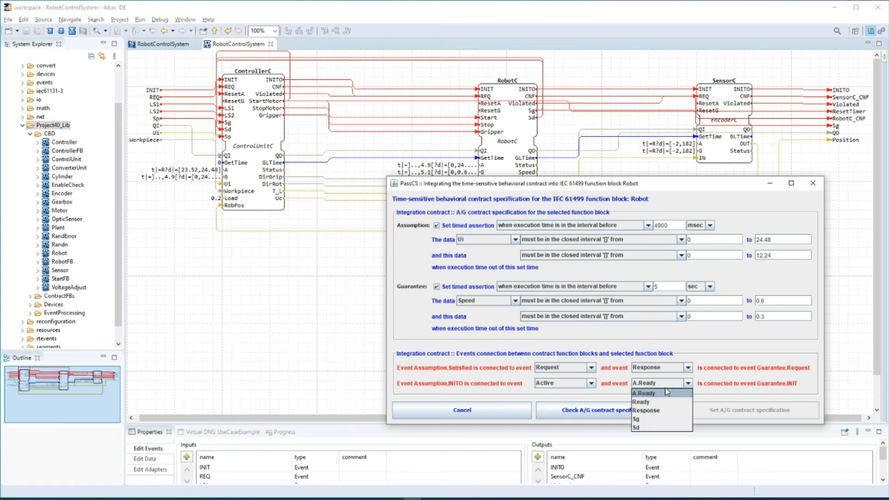
click(647, 401)
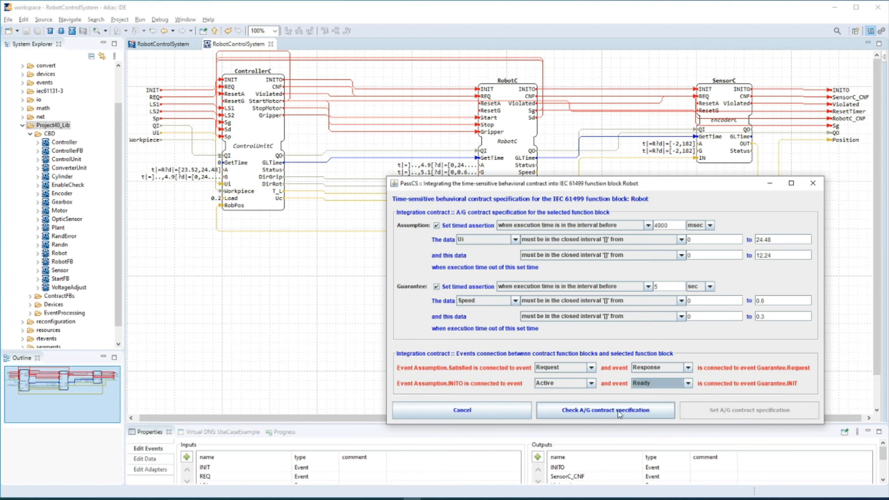
Check the A/G contract specification and generate the composite function block for Robot
click(619, 411)
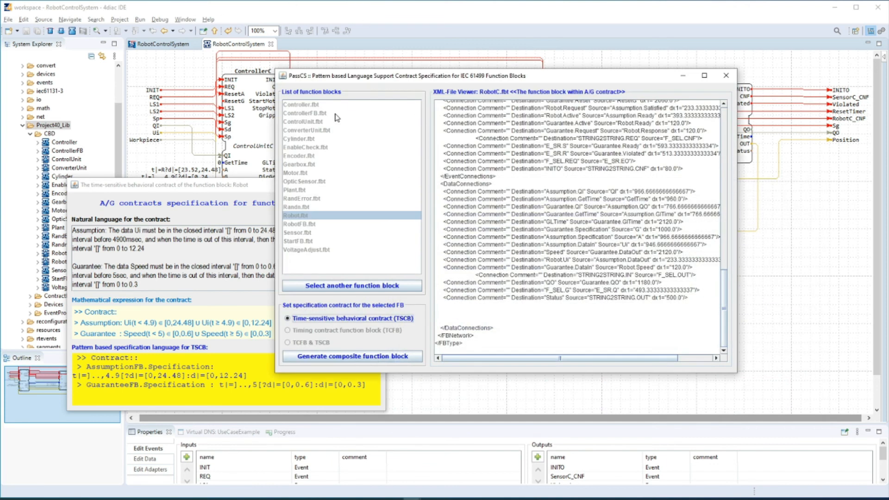
click(284, 192)
drag(283, 191, 321, 95)
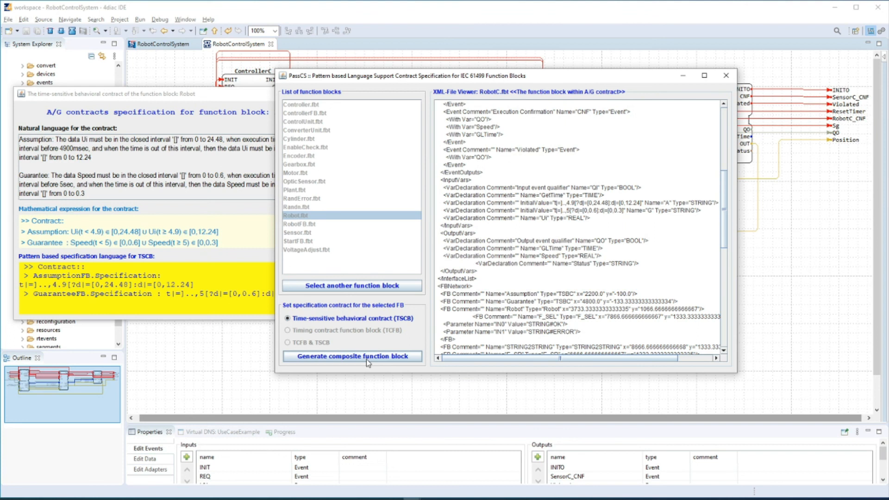
click(365, 357)
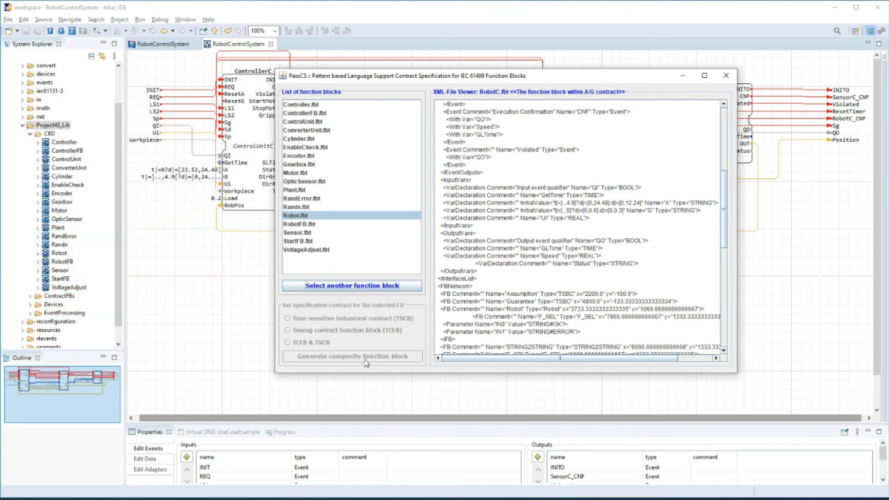
Open RobotTSBC from the FBsWithContracts folder in 4diac IDE and inspect the initial value of its G input
click(30, 305)
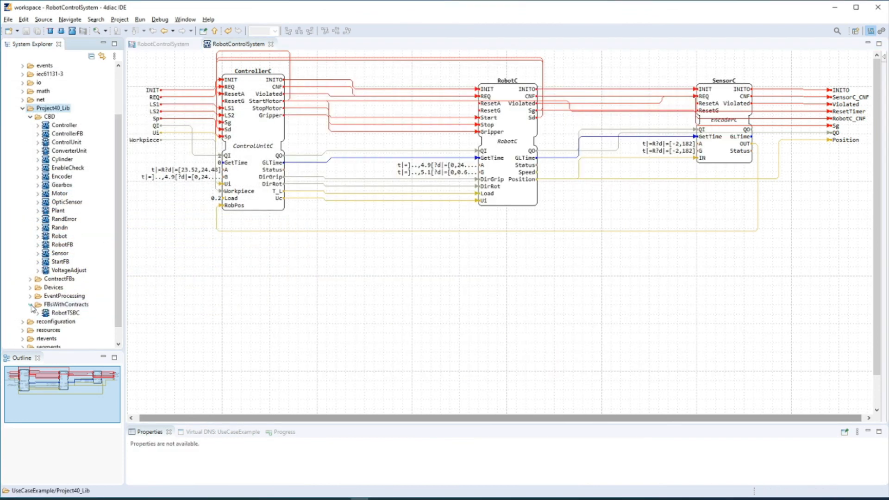
double_click(62, 313)
drag(306, 401, 179, 401)
click(438, 211)
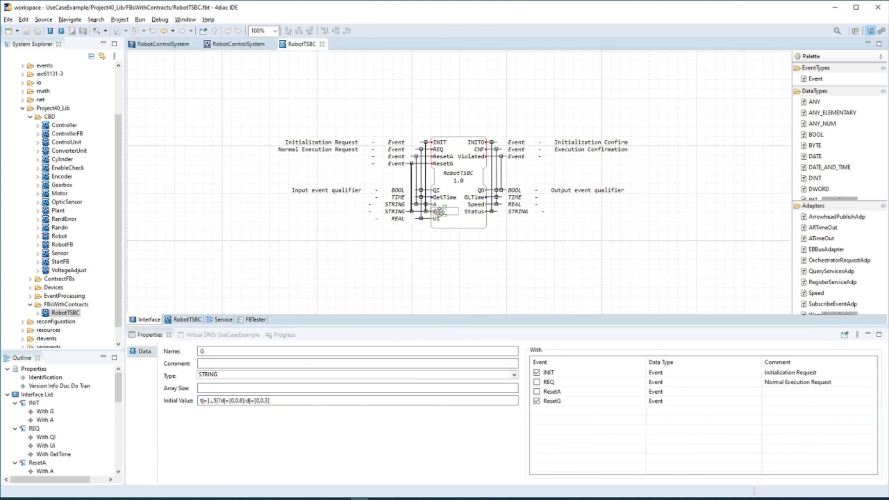